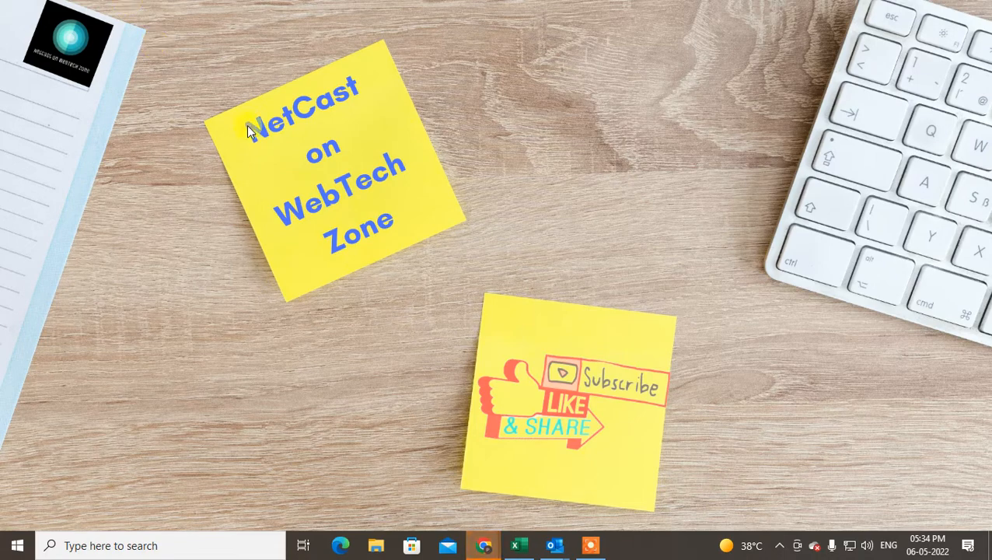
Refresh the Windows desktop from its shortcut menu
{"action": "right_click", "coordinate": [473, 61]}
{"action": "left_click", "coordinate": [538, 109]}
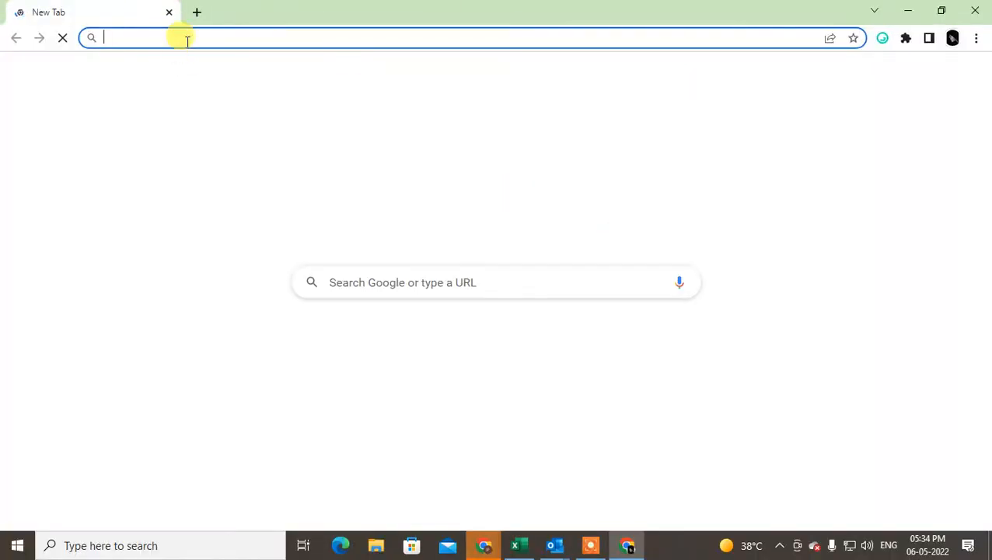
Search Google for 'grammarly' and land on the Grammarly home page
{"action": "left_click", "coordinate": [187, 39]}
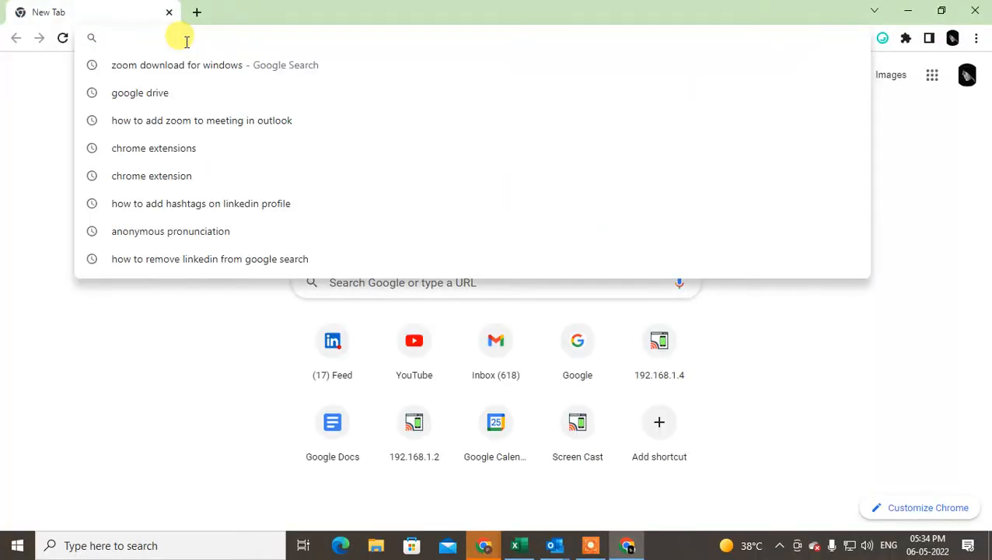
{"action": "type", "text": "download"}
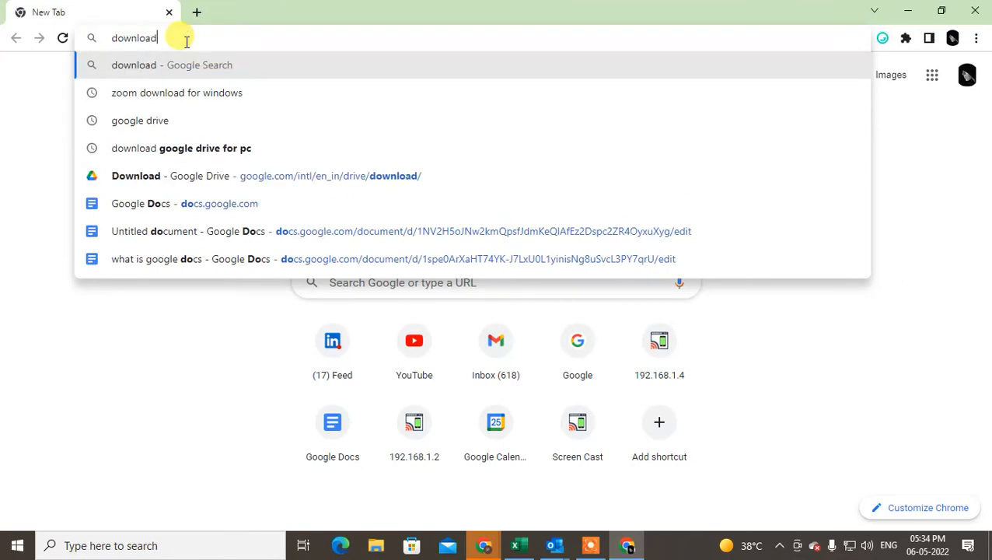
{"action": "key", "text": "Escape"}
{"action": "type", "text": "gra"}
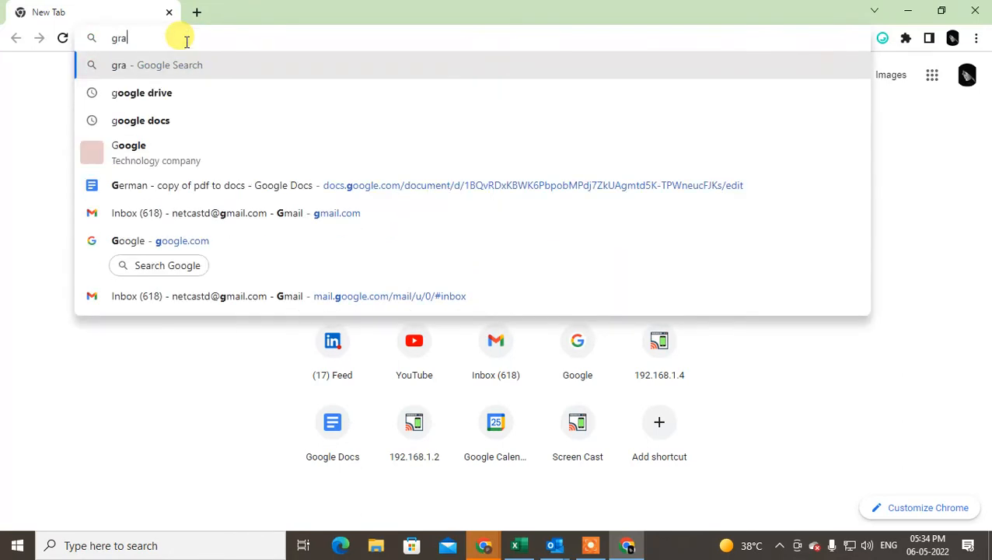
{"action": "type", "text": "m"}
{"action": "left_click", "coordinate": [166, 105]}
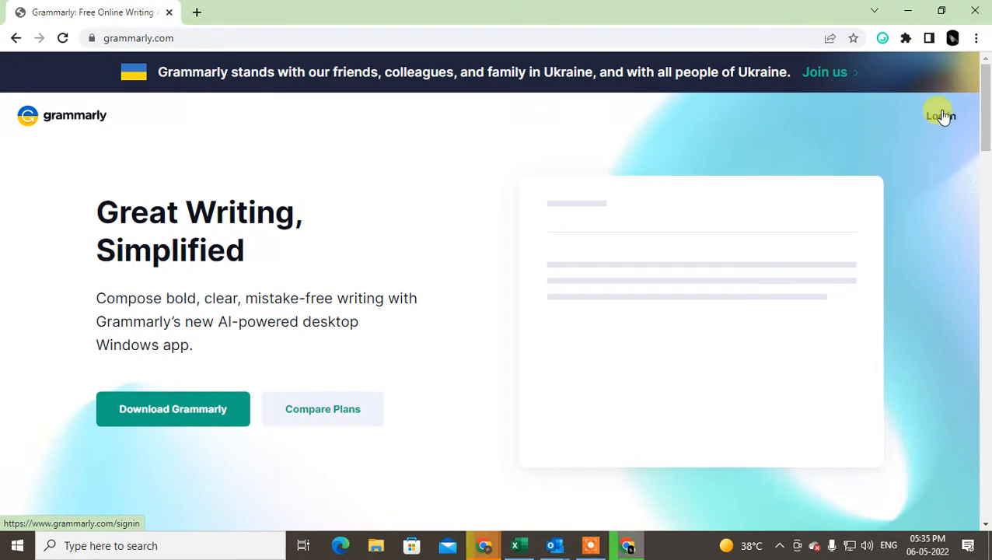
Log in to Grammarly with the first Google account, reaching the My Grammarly dashboard
{"action": "left_click", "coordinate": [944, 118]}
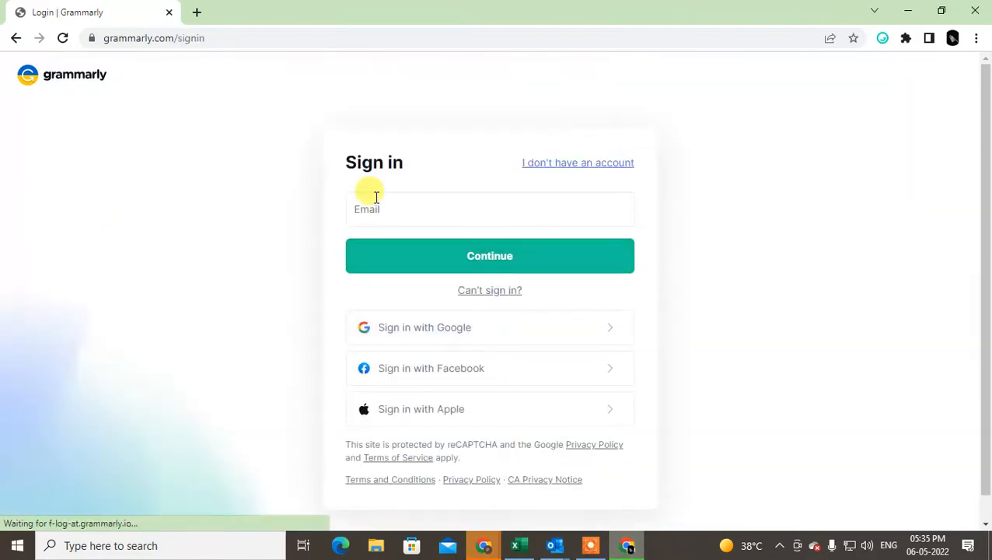
{"action": "left_click", "coordinate": [461, 319]}
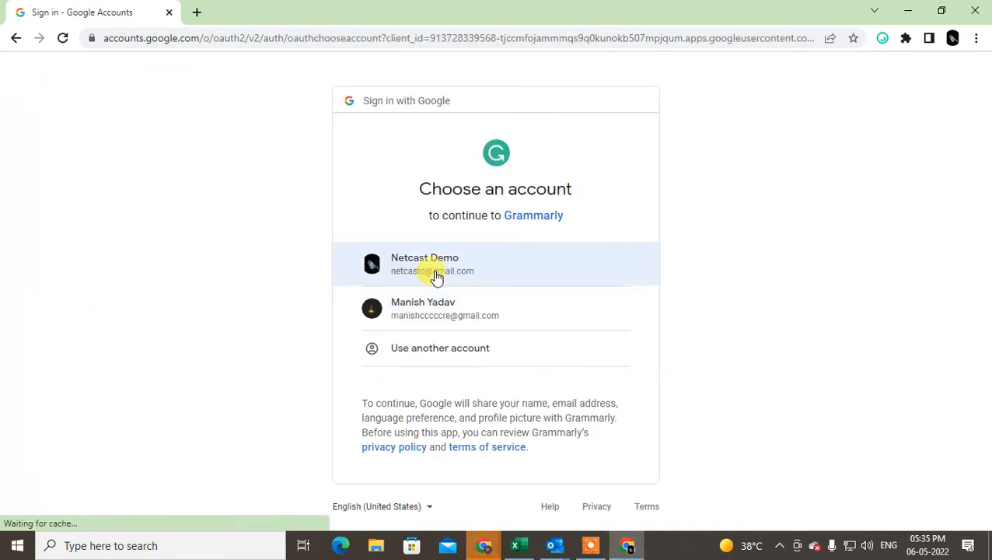
{"action": "left_click", "coordinate": [498, 271]}
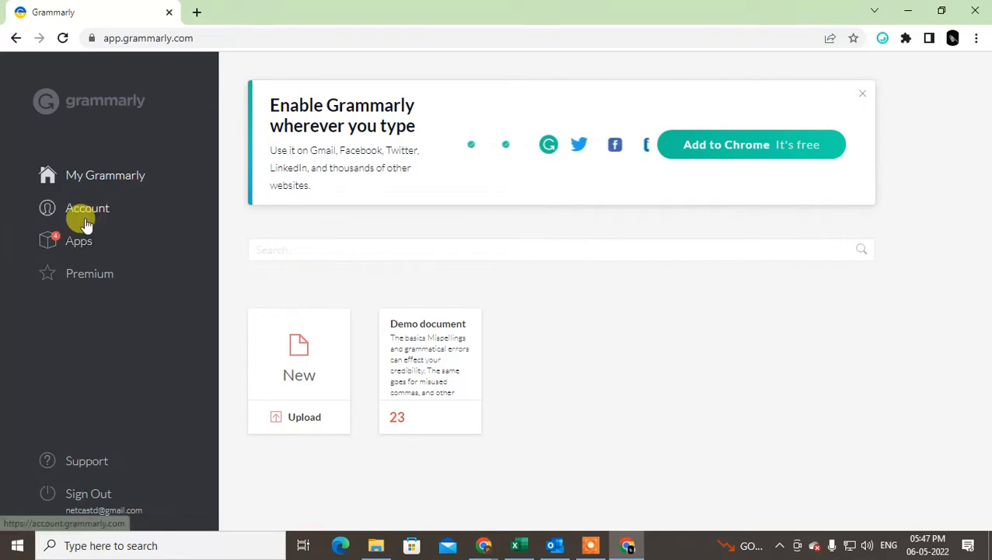
Start installing Grammarly for Windows from the Apps page, then switch to Outlook
{"action": "left_click", "coordinate": [79, 241]}
{"action": "scroll", "coordinate": [571, 317], "scroll_direction": "down", "scroll_amount": 1}
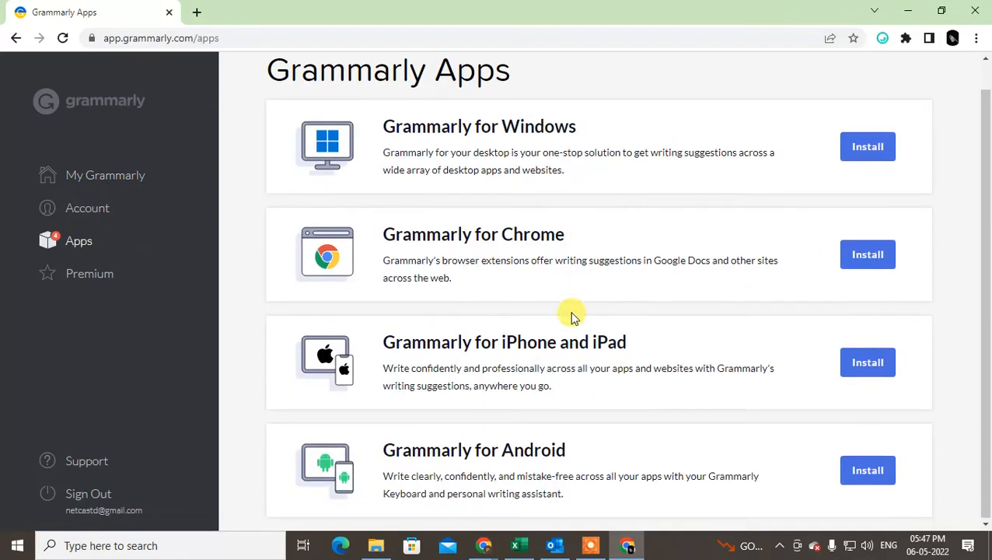
{"action": "scroll", "coordinate": [572, 317], "scroll_direction": "up", "scroll_amount": 1}
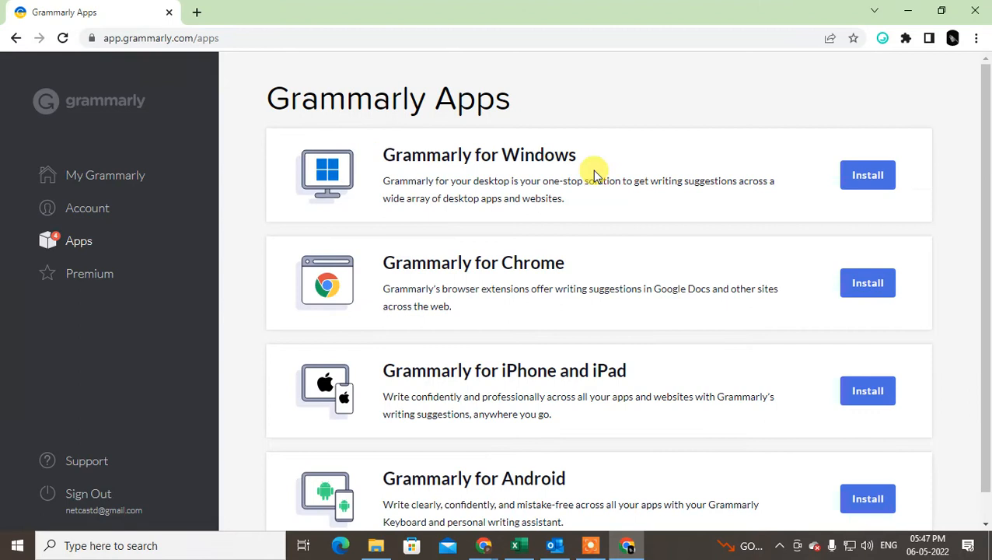
{"action": "scroll", "coordinate": [593, 172], "scroll_direction": "down", "scroll_amount": 1}
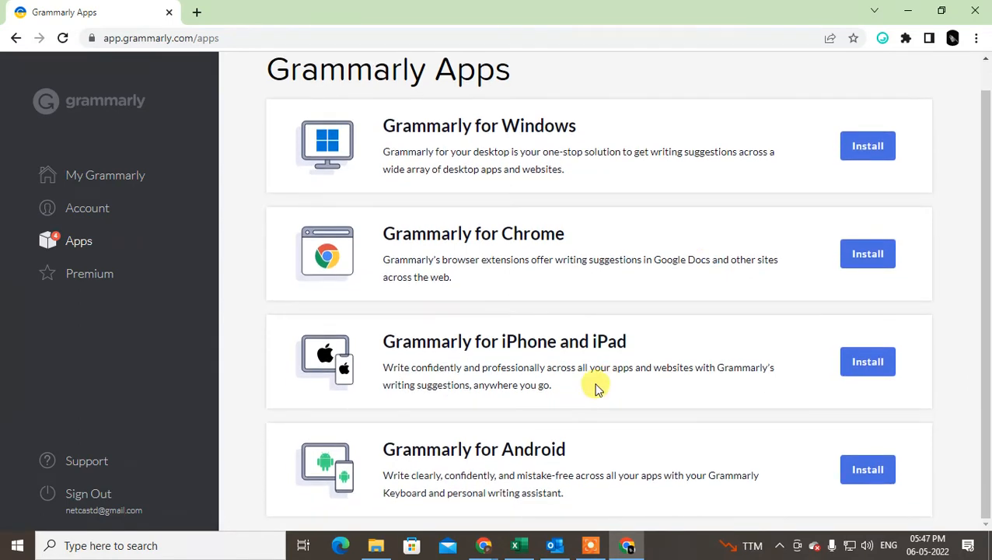
{"action": "scroll", "coordinate": [467, 336], "scroll_direction": "up", "scroll_amount": 1}
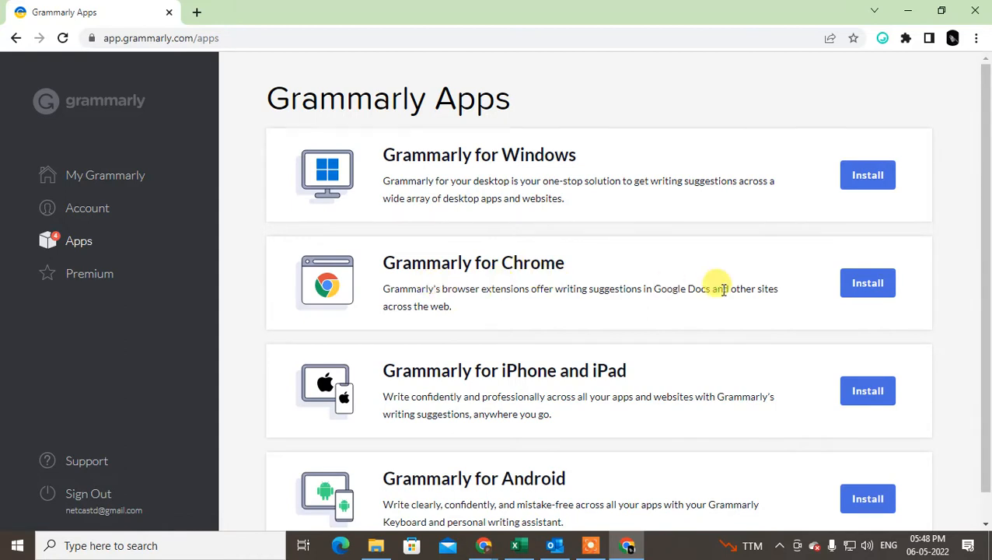
{"action": "scroll", "coordinate": [544, 290], "scroll_direction": "down", "scroll_amount": 1}
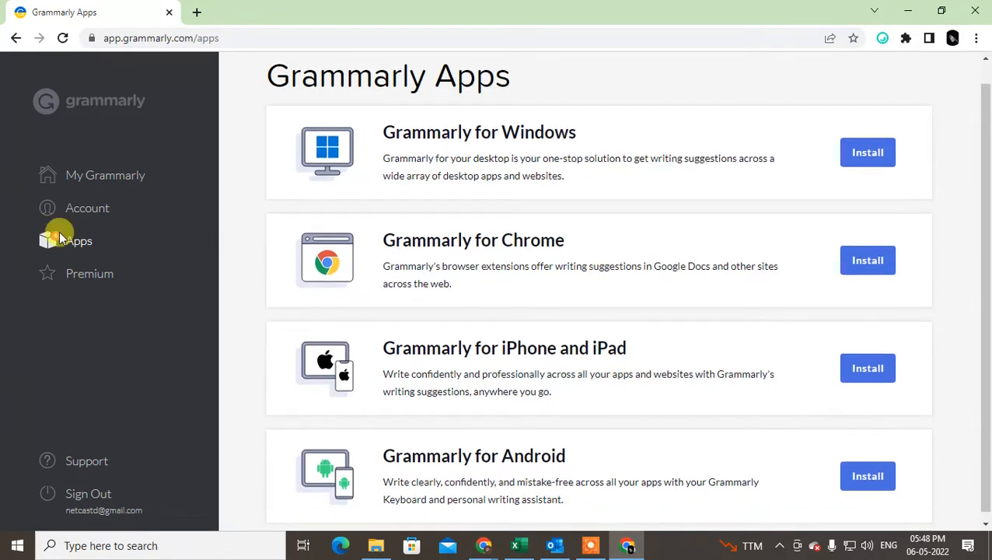
{"action": "scroll", "coordinate": [479, 290], "scroll_direction": "up", "scroll_amount": 1}
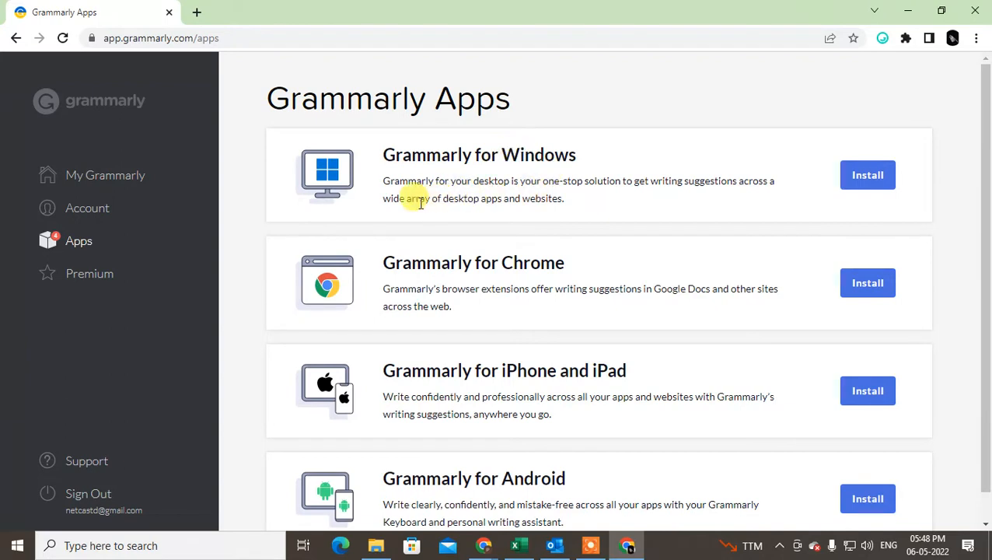
{"action": "left_click_drag", "start_coordinate": [426, 199], "coordinate": [597, 202]}
{"action": "left_click", "coordinate": [871, 181]}
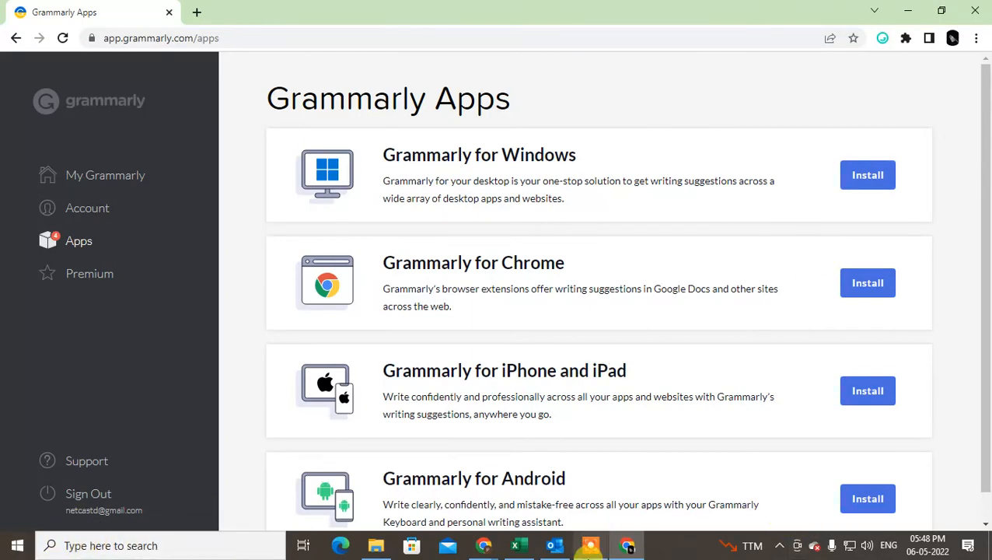
{"action": "left_click", "coordinate": [555, 545]}
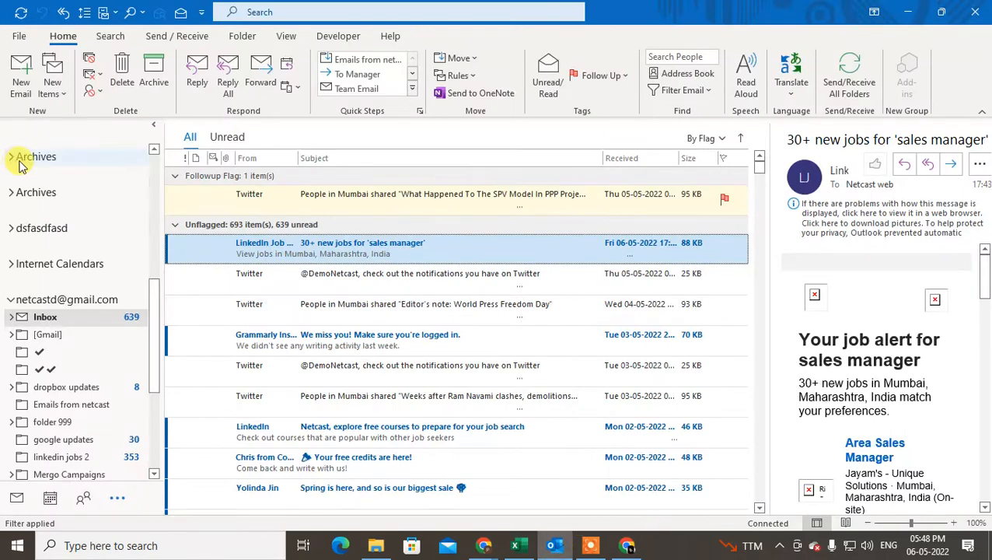
Draft a new email whose body reads 'Hello my name are Netcast', moving the Grammarly widget aside
{"action": "left_click", "coordinate": [19, 82]}
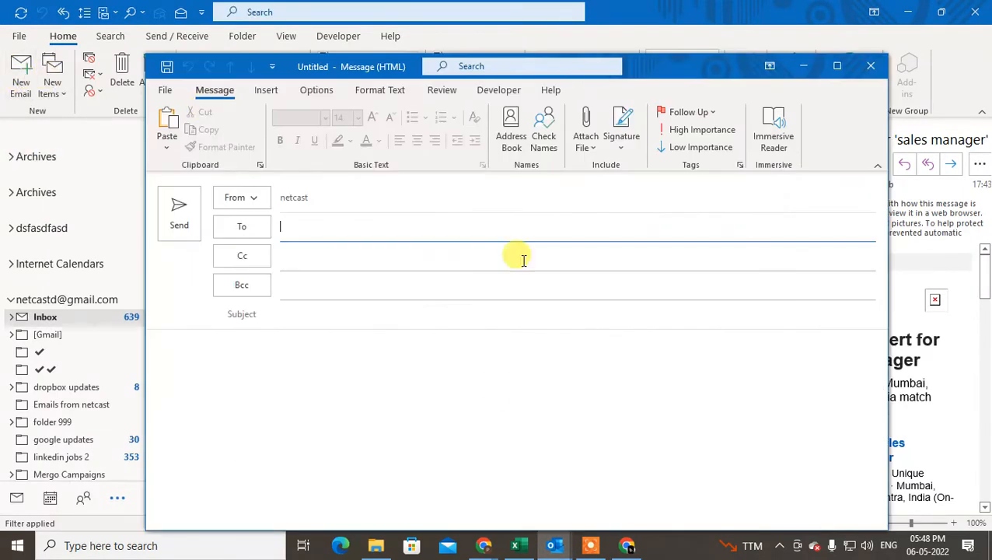
{"action": "left_click", "coordinate": [244, 352]}
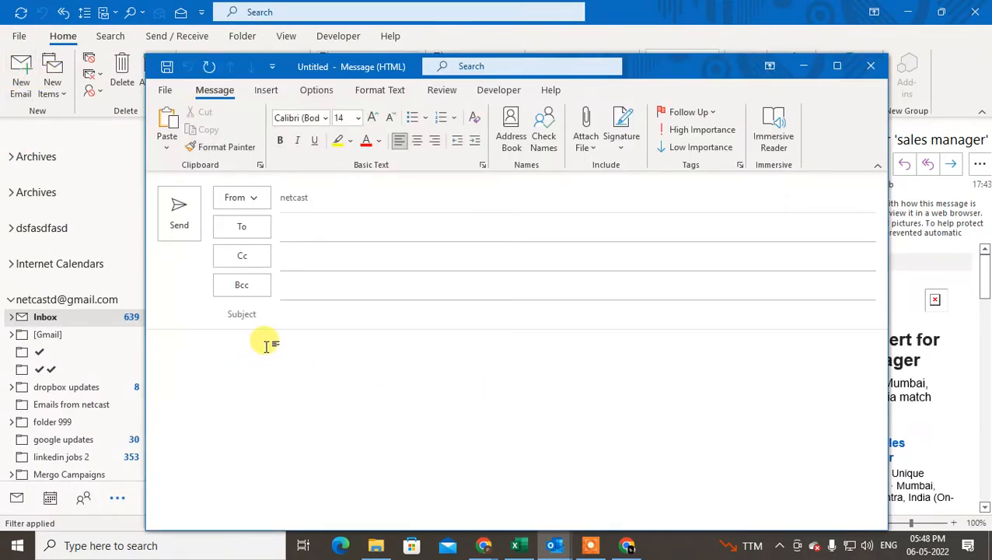
{"action": "left_click", "coordinate": [266, 345]}
{"action": "type", "text": "hello"}
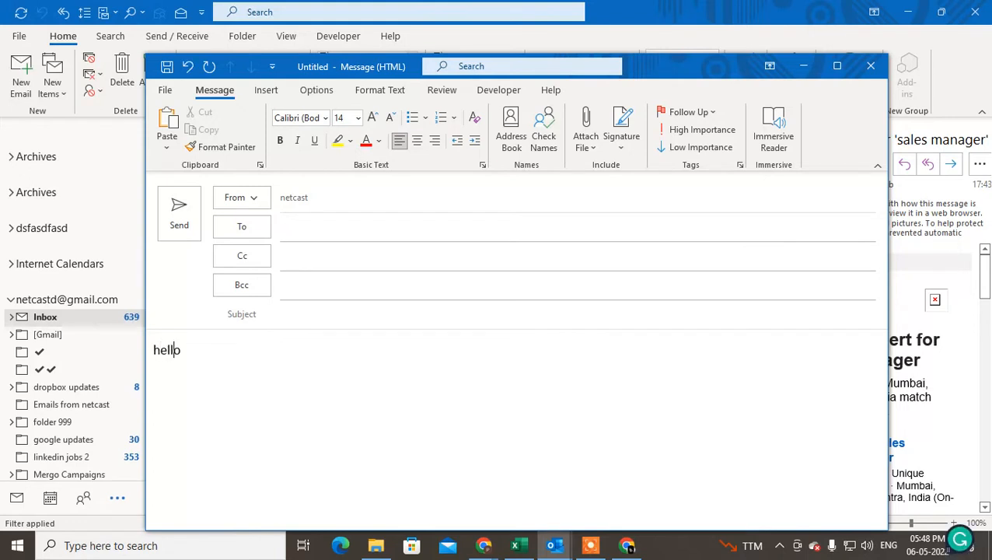
{"action": "type", "text": " my name are Netcast"}
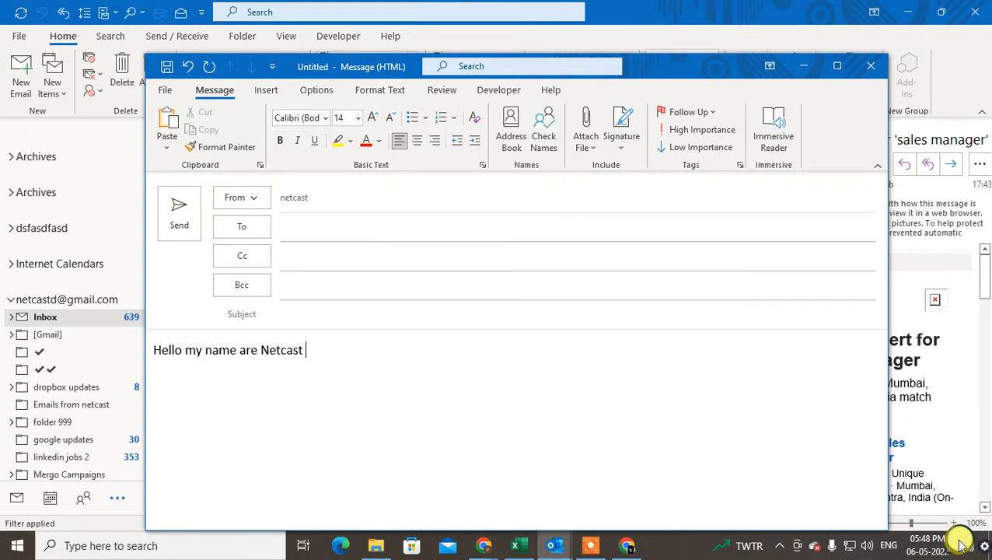
{"action": "left_click_drag", "start_coordinate": [956, 537], "coordinate": [801, 499]}
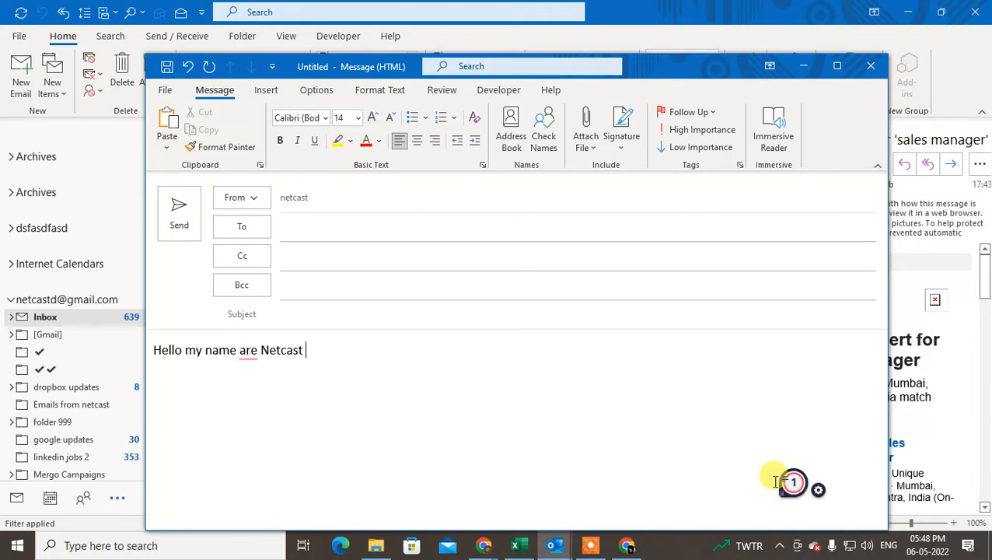
Accept Grammarly's fix changing 'are' to 'is', then close the draft window
{"action": "left_click", "coordinate": [248, 350]}
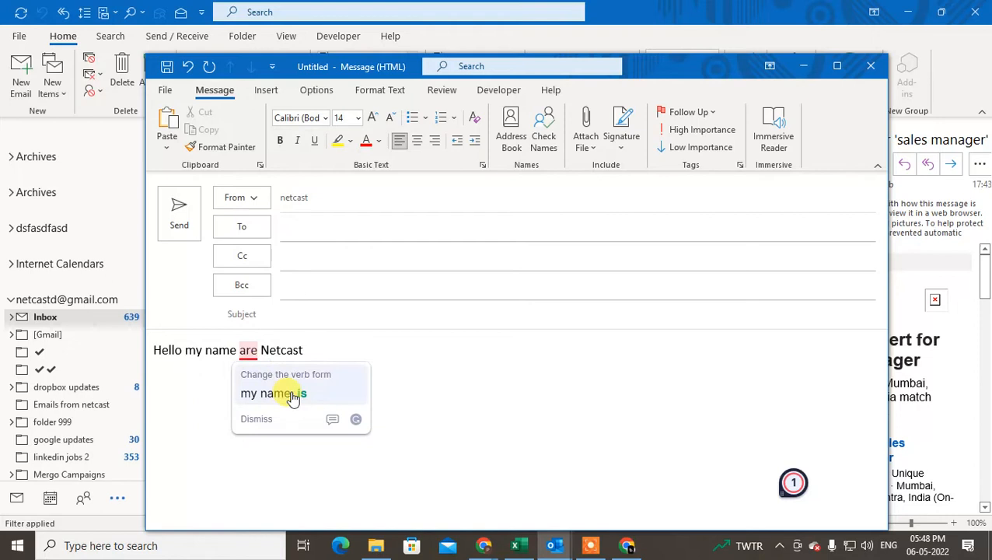
{"action": "left_click", "coordinate": [794, 483]}
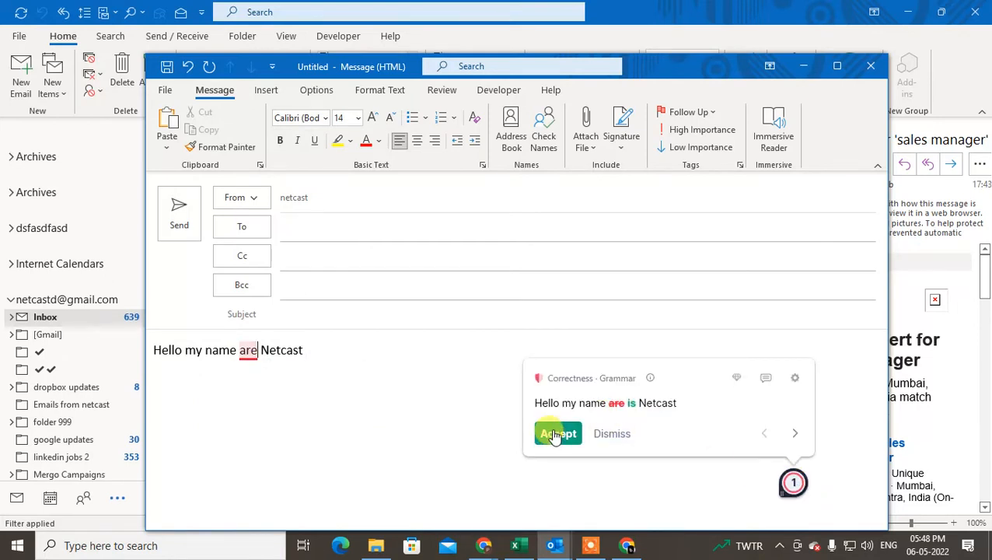
{"action": "left_click", "coordinate": [558, 433]}
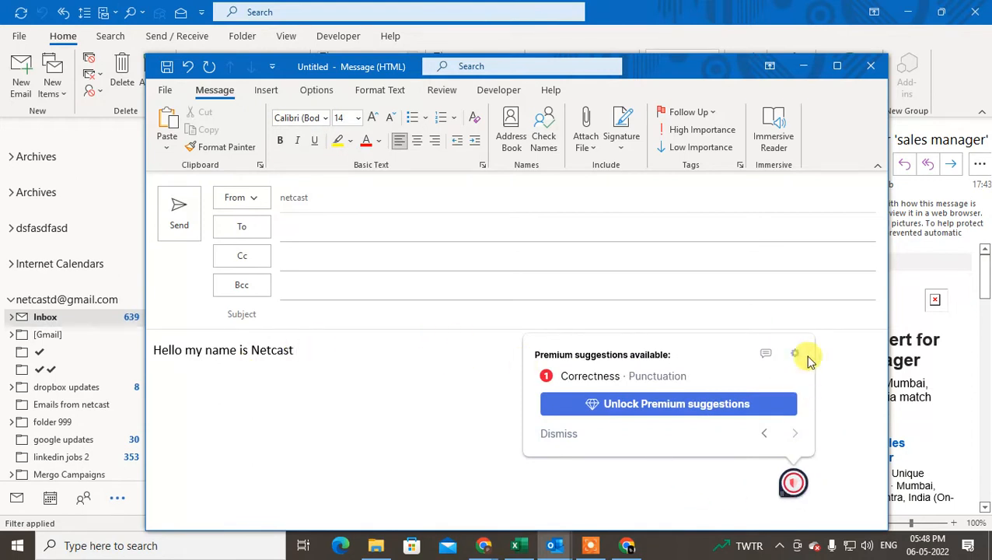
{"action": "left_click", "coordinate": [871, 65]}
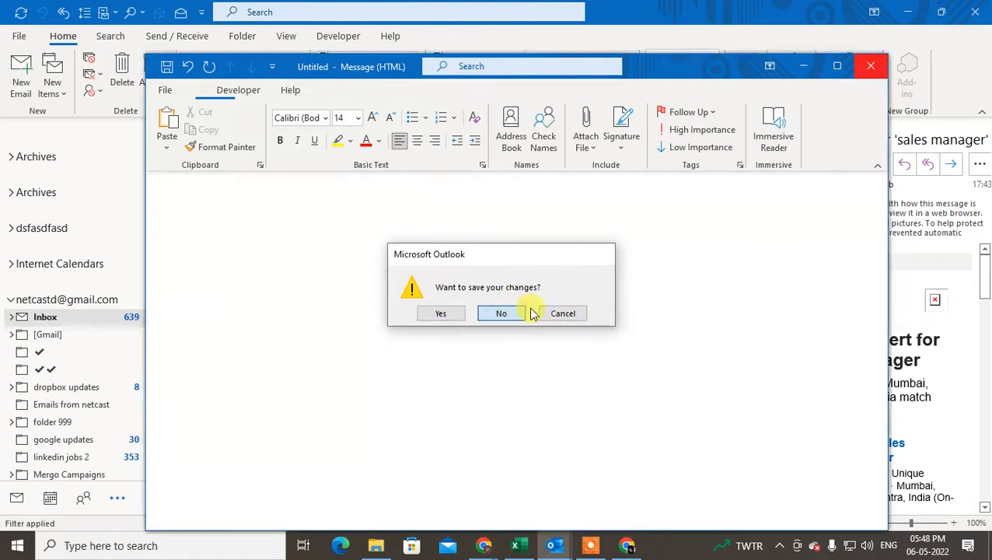
Discard the draft without saving and bring up the ribbon's shortcut menu
{"action": "left_click", "coordinate": [510, 313]}
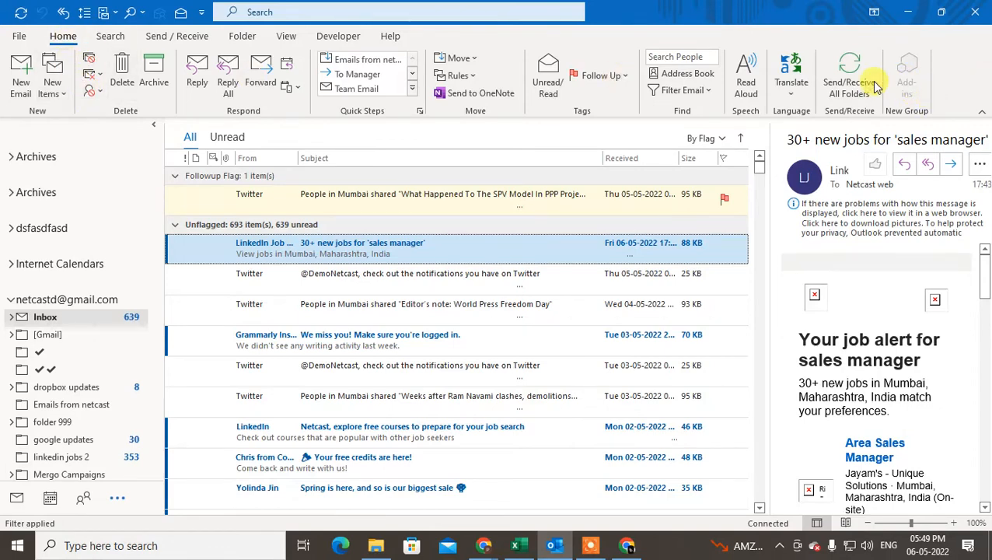
{"action": "right_click", "coordinate": [616, 102]}
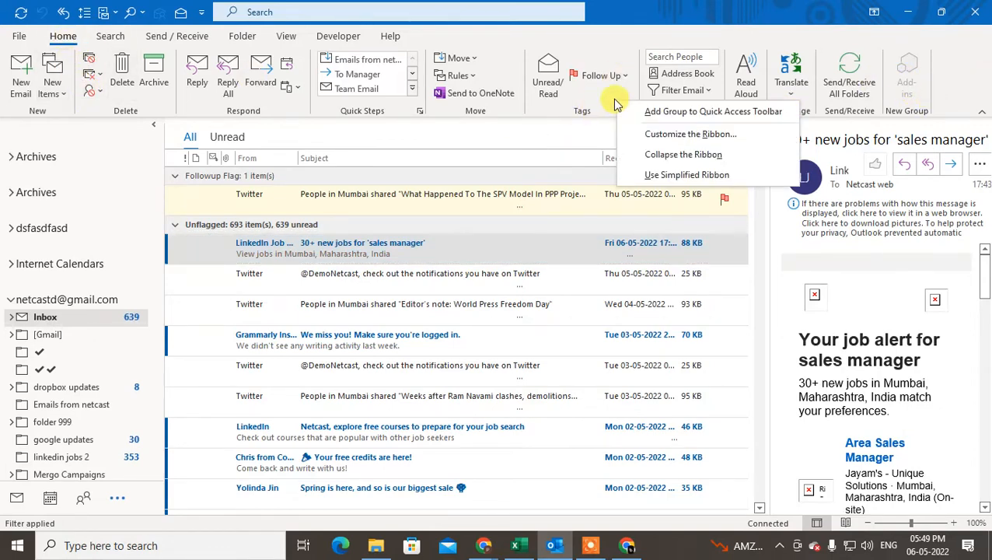
{"action": "left_click", "coordinate": [718, 137]}
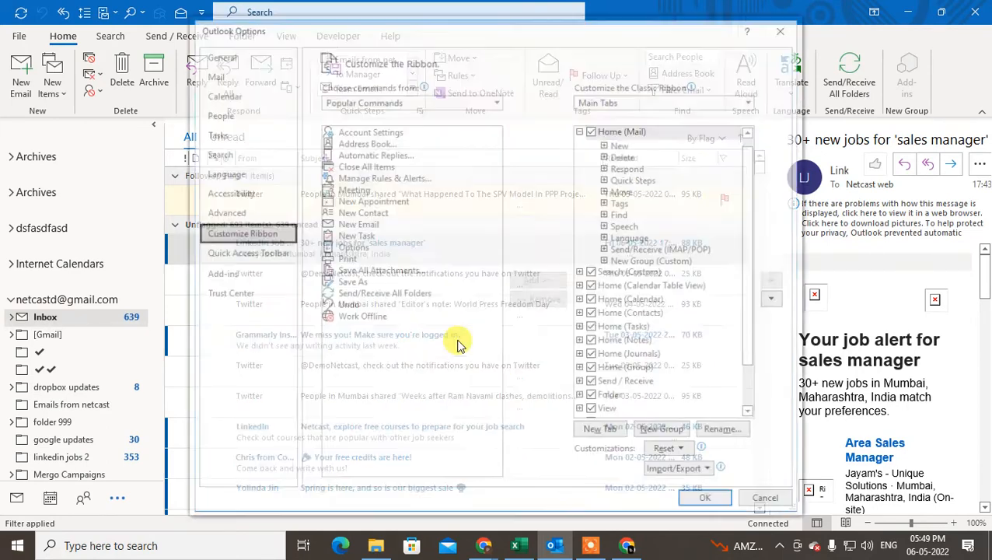
{"action": "left_click", "coordinate": [372, 101]}
{"action": "key", "text": "Escape"}
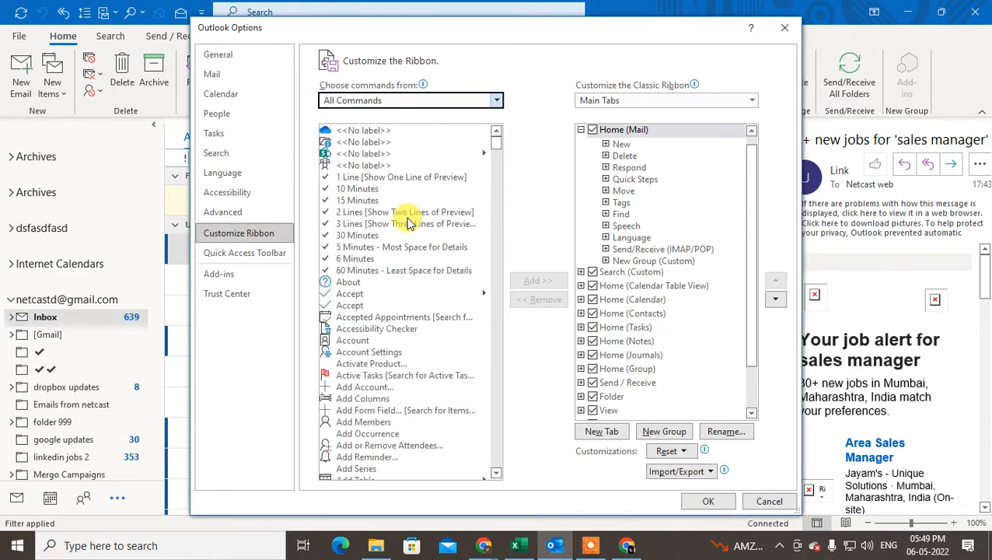
{"action": "scroll", "coordinate": [410, 229], "scroll_direction": "down", "scroll_amount": 5}
{"action": "scroll", "coordinate": [410, 228], "scroll_direction": "down", "scroll_amount": 5}
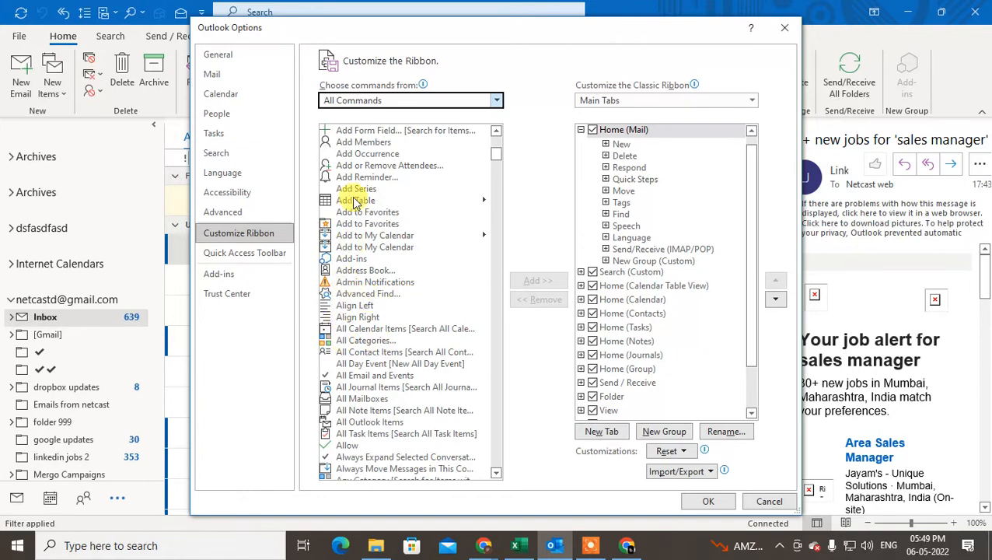
{"action": "left_click", "coordinate": [353, 258]}
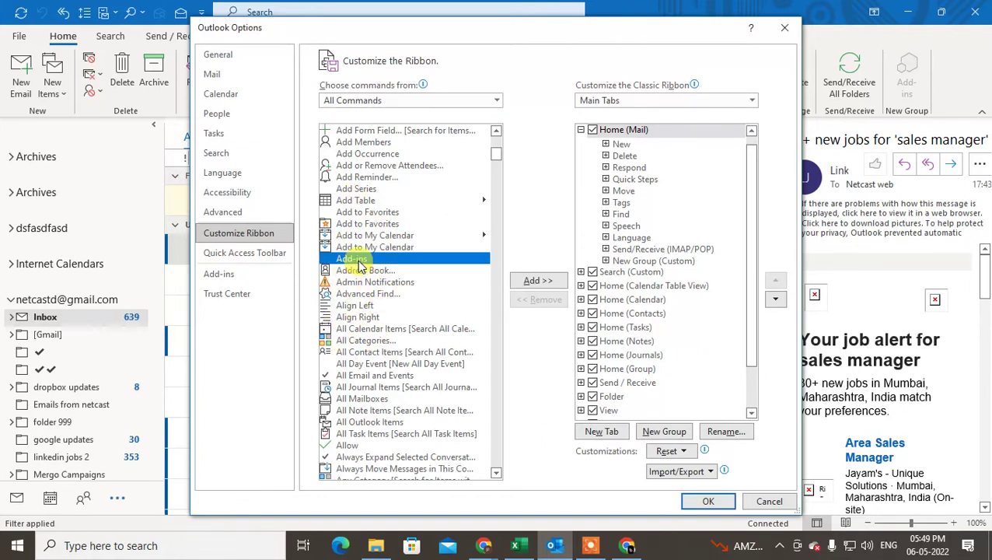
{"action": "left_click", "coordinate": [653, 261]}
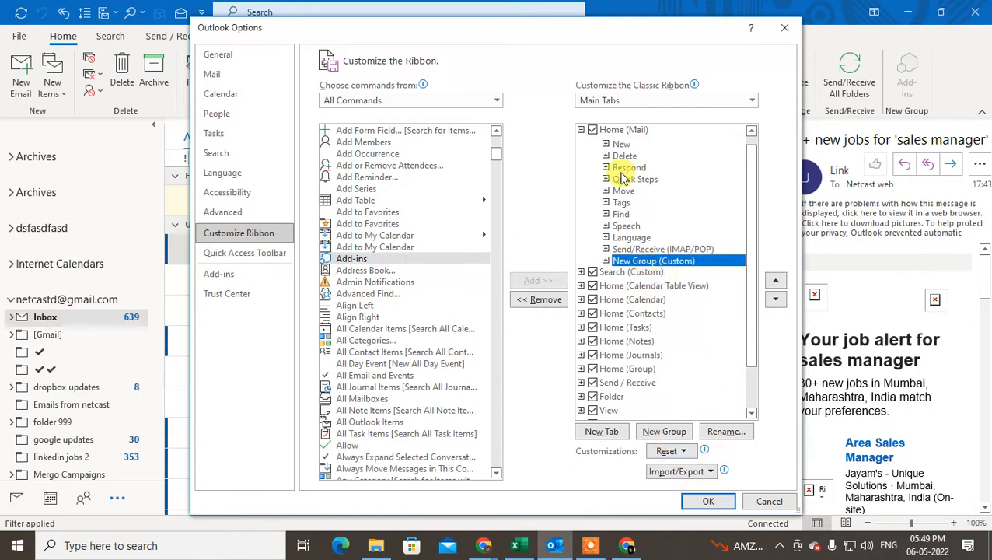
{"action": "left_click", "coordinate": [616, 130]}
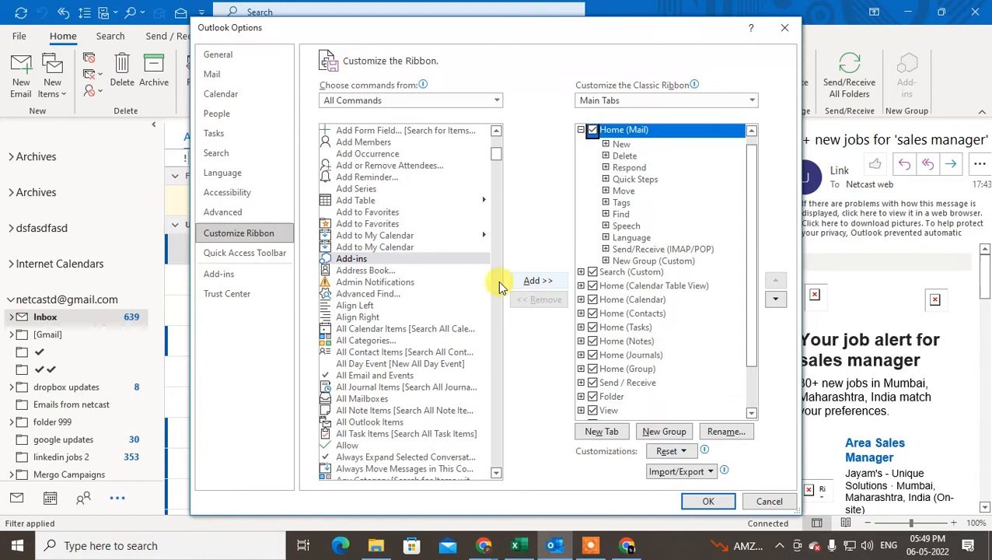
{"action": "left_click", "coordinate": [351, 258]}
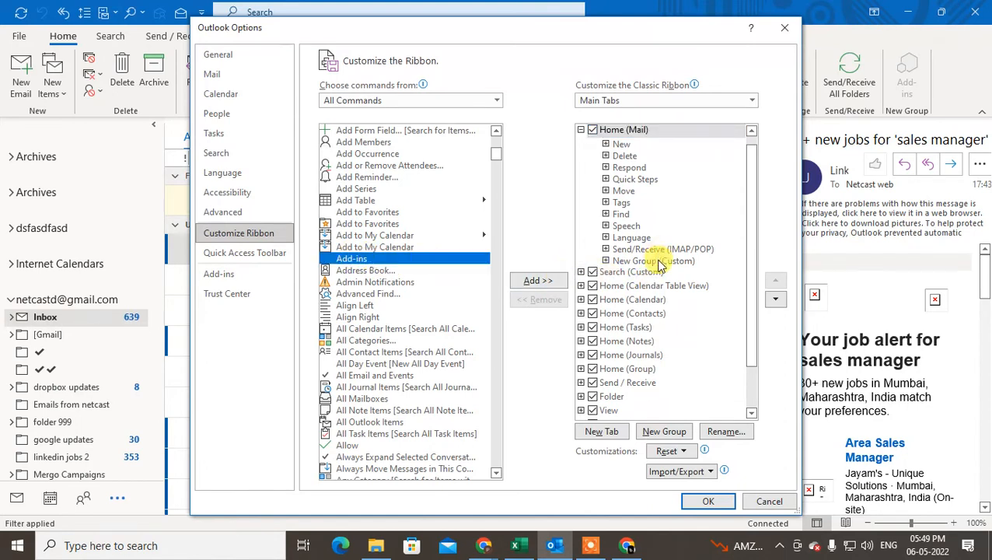
{"action": "left_click", "coordinate": [656, 260]}
{"action": "left_click", "coordinate": [367, 258]}
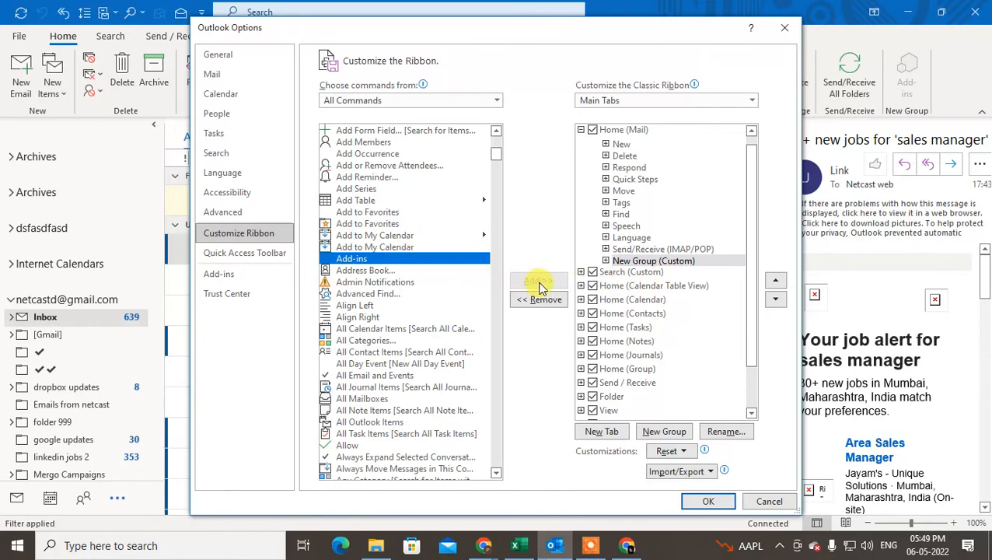
{"action": "left_click", "coordinate": [538, 282]}
{"action": "left_click", "coordinate": [605, 260]}
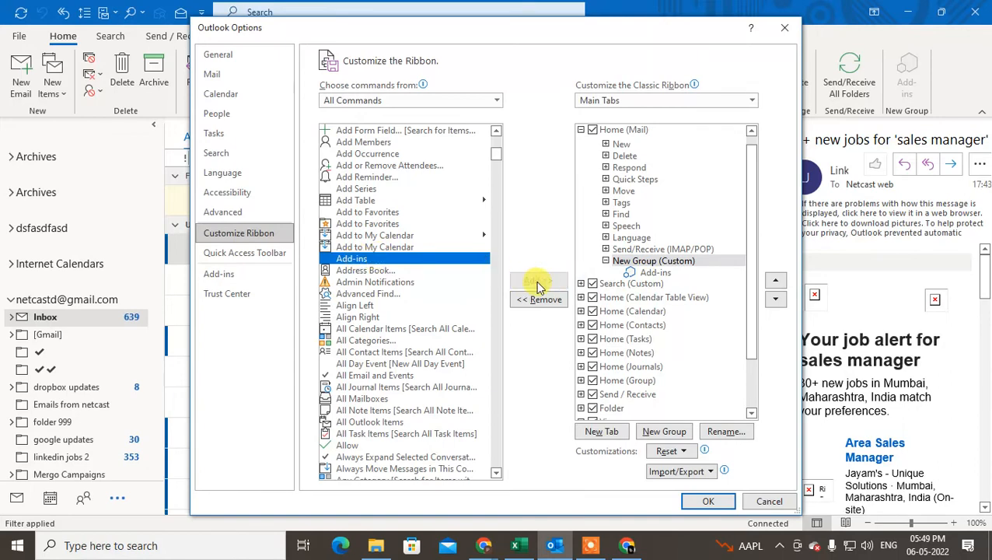
{"action": "left_click", "coordinate": [769, 502]}
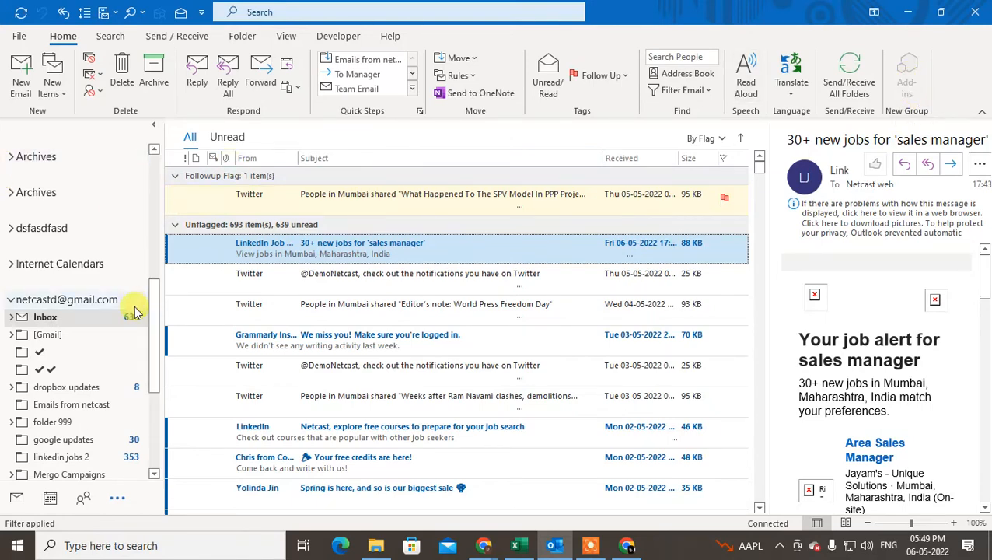
{"action": "left_click_drag", "start_coordinate": [154, 311], "coordinate": [154, 147]}
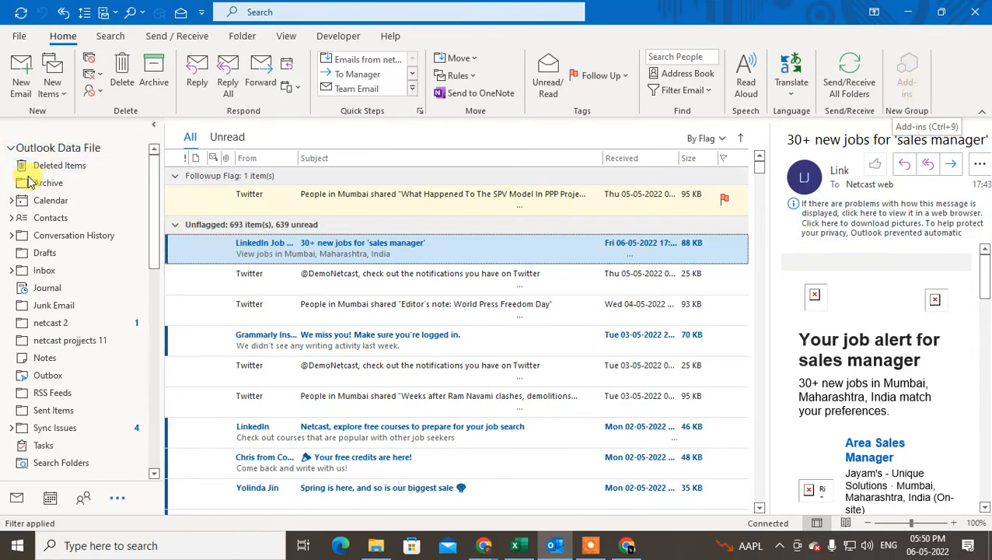
{"action": "mouse_move", "coordinate": [157, 190]}
{"action": "left_mouse_down"}
{"action": "mouse_move", "coordinate": [158, 436]}
{"action": "mouse_move", "coordinate": [157, 186]}
{"action": "left_mouse_up"}
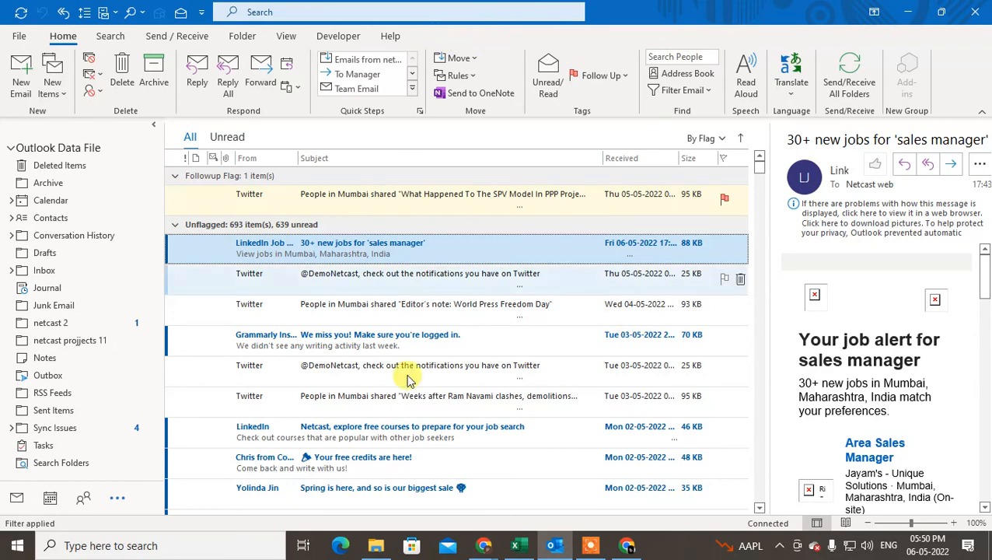
Close the Outlook window
{"action": "left_click", "coordinate": [983, 6]}
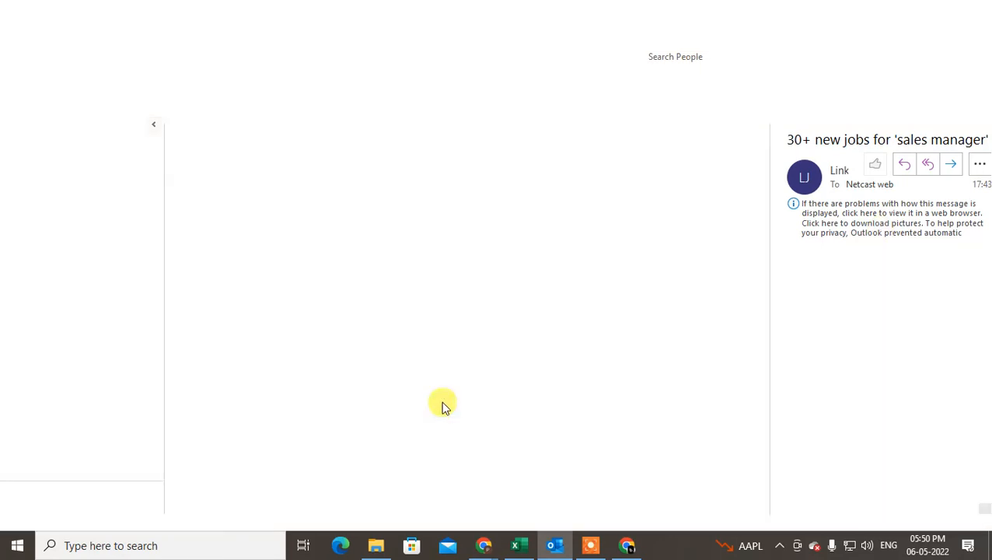